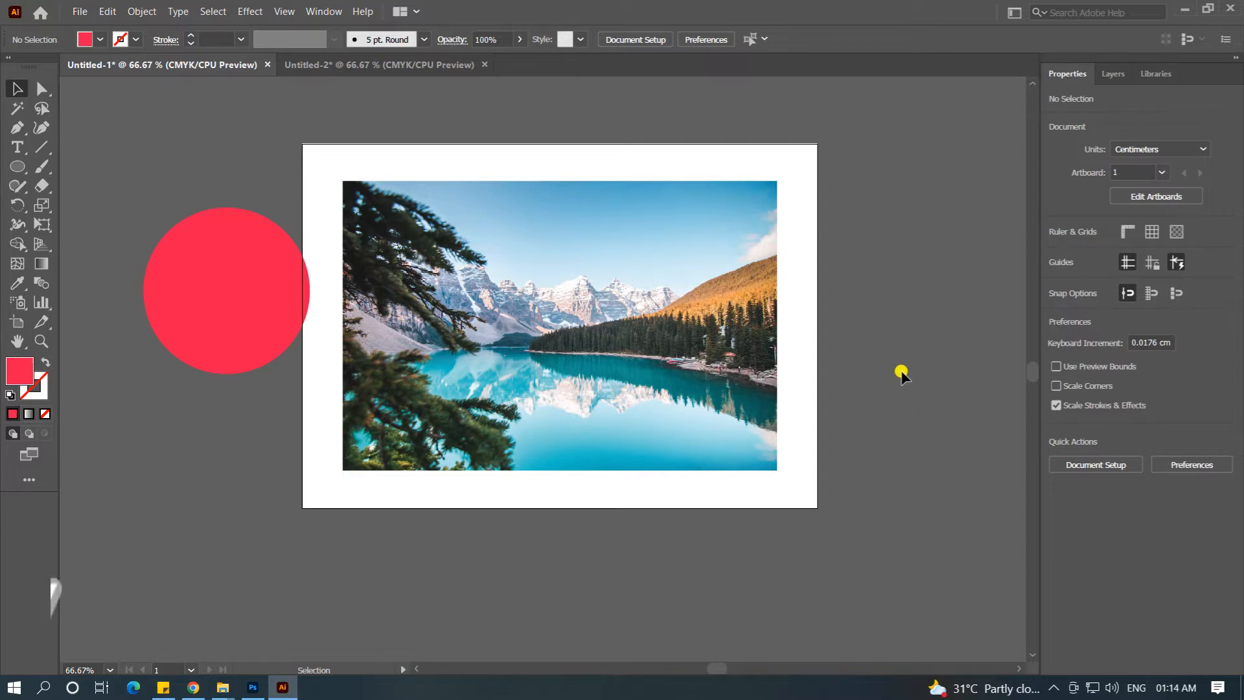
# Step: Shift the lake photo slightly up on the artboard and place the red circle over the photo's middle
pyautogui.moveTo(640, 298); pyautogui.dragTo(616, 279)
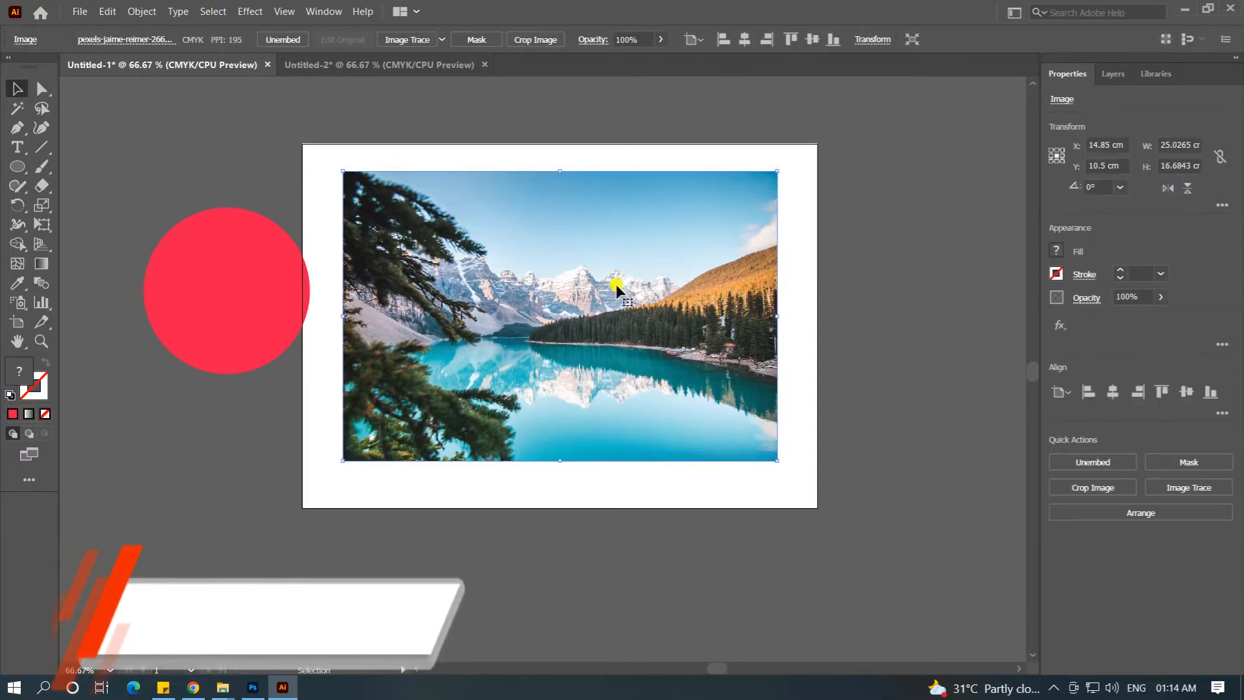
pyautogui.click(200, 275)
pyautogui.moveTo(200, 277); pyautogui.dragTo(554, 290)
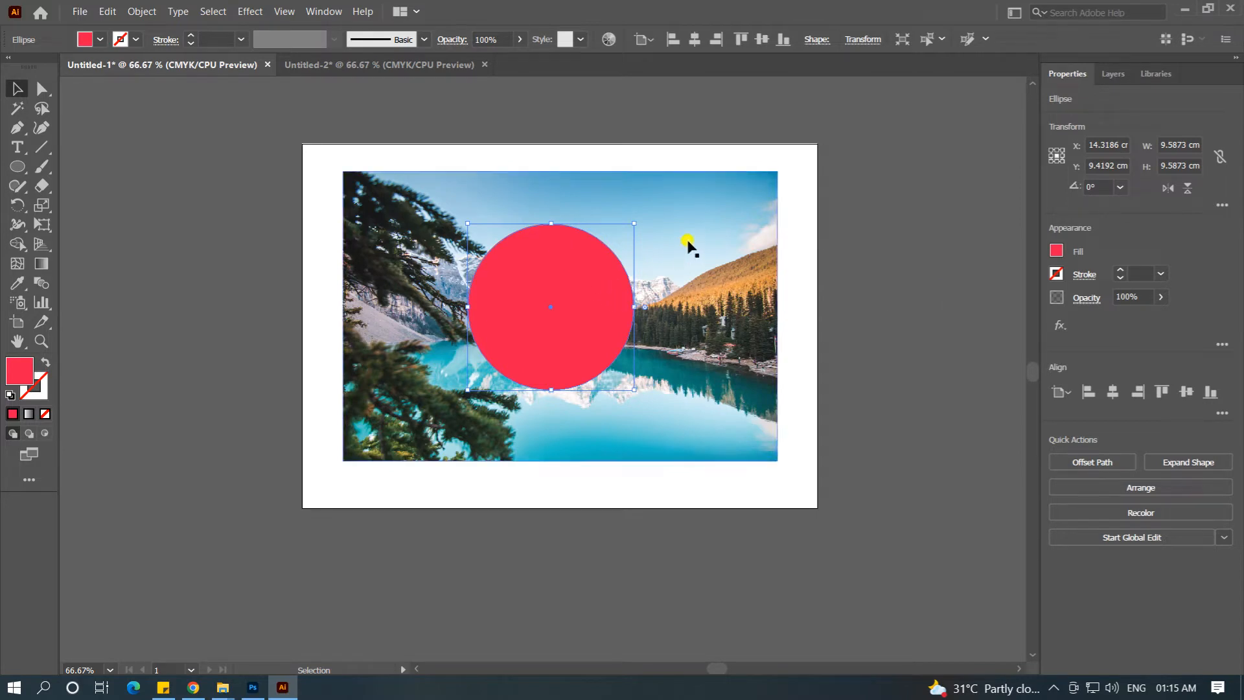
# Step: Select the lake photo together with the red circle and make a clipping mask from them
pyautogui.keyDown('shift'); pyautogui.click(702, 207); pyautogui.keyUp('shift')
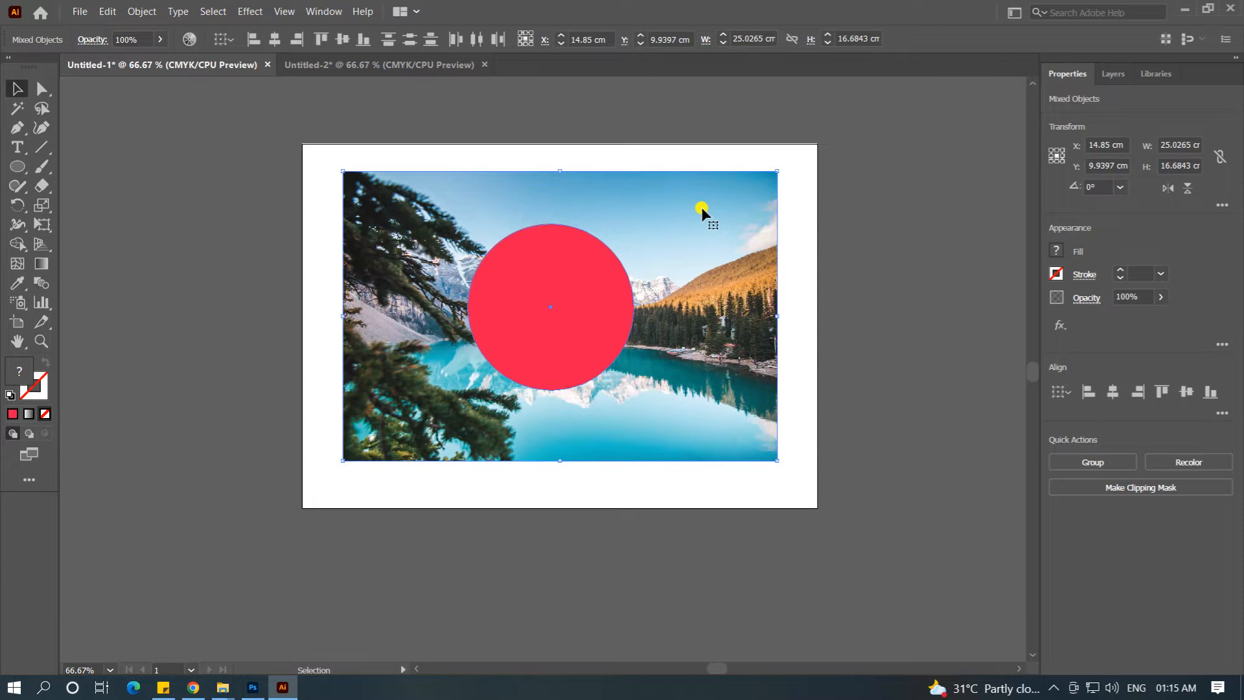
pyautogui.click(142, 12)
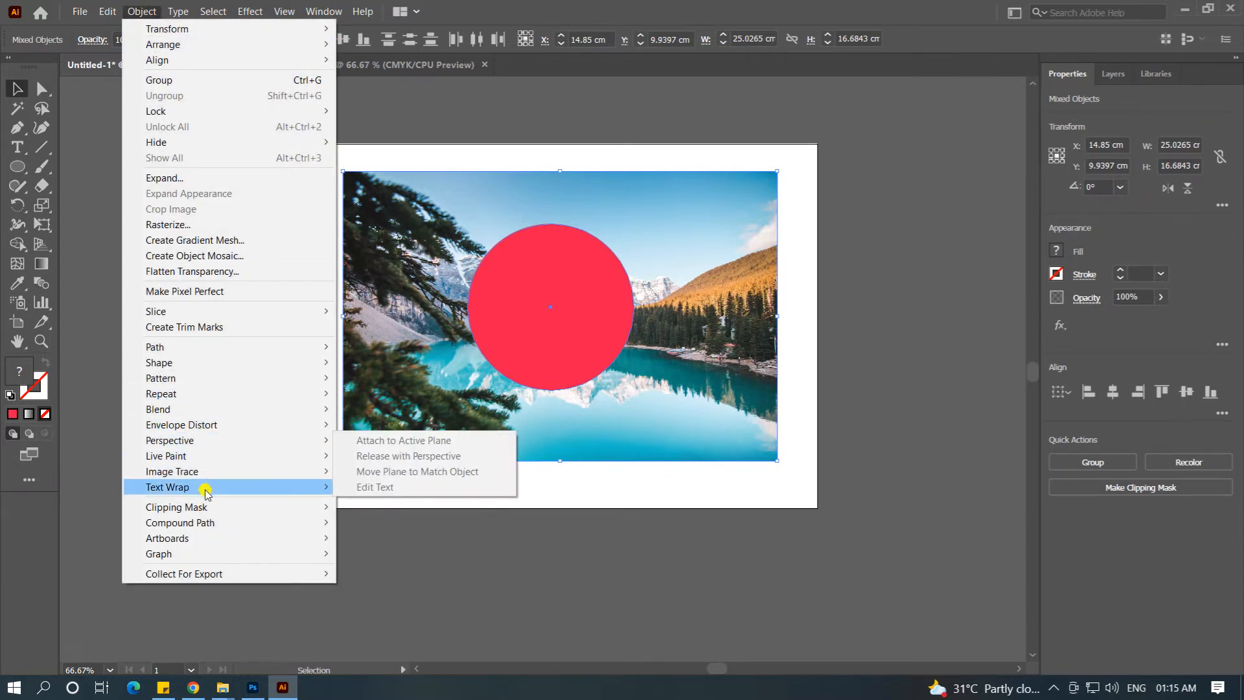
pyautogui.moveTo(194, 512)
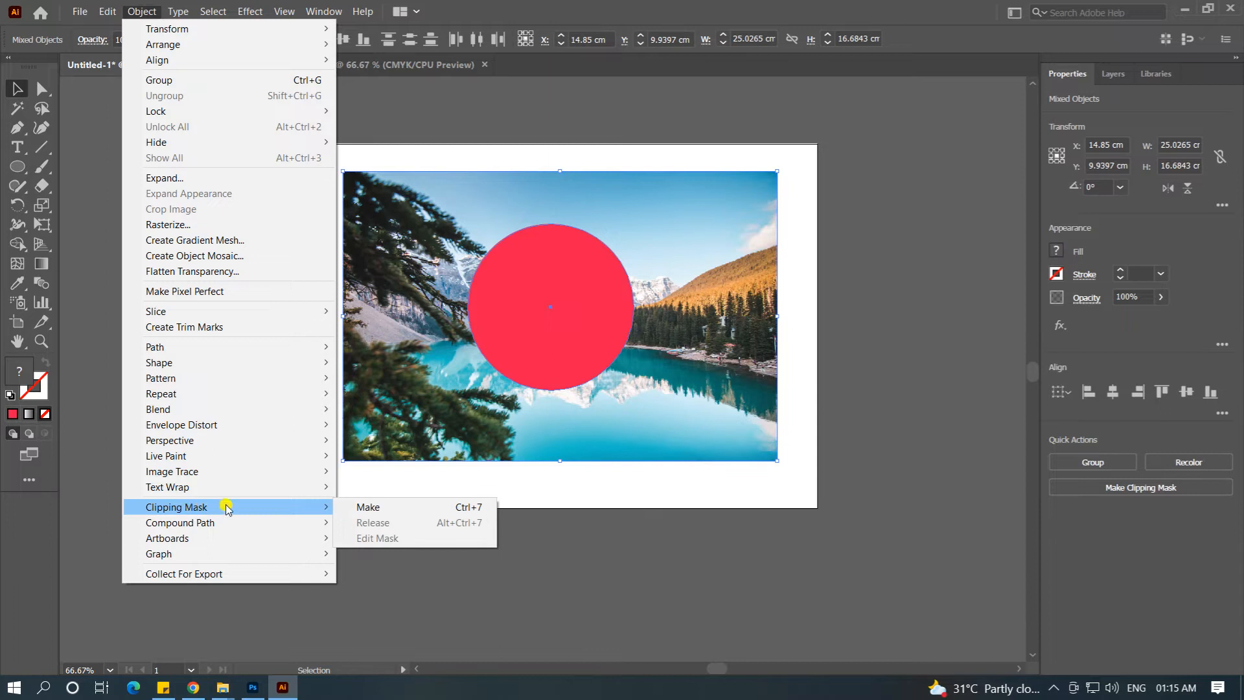
pyautogui.click(389, 509)
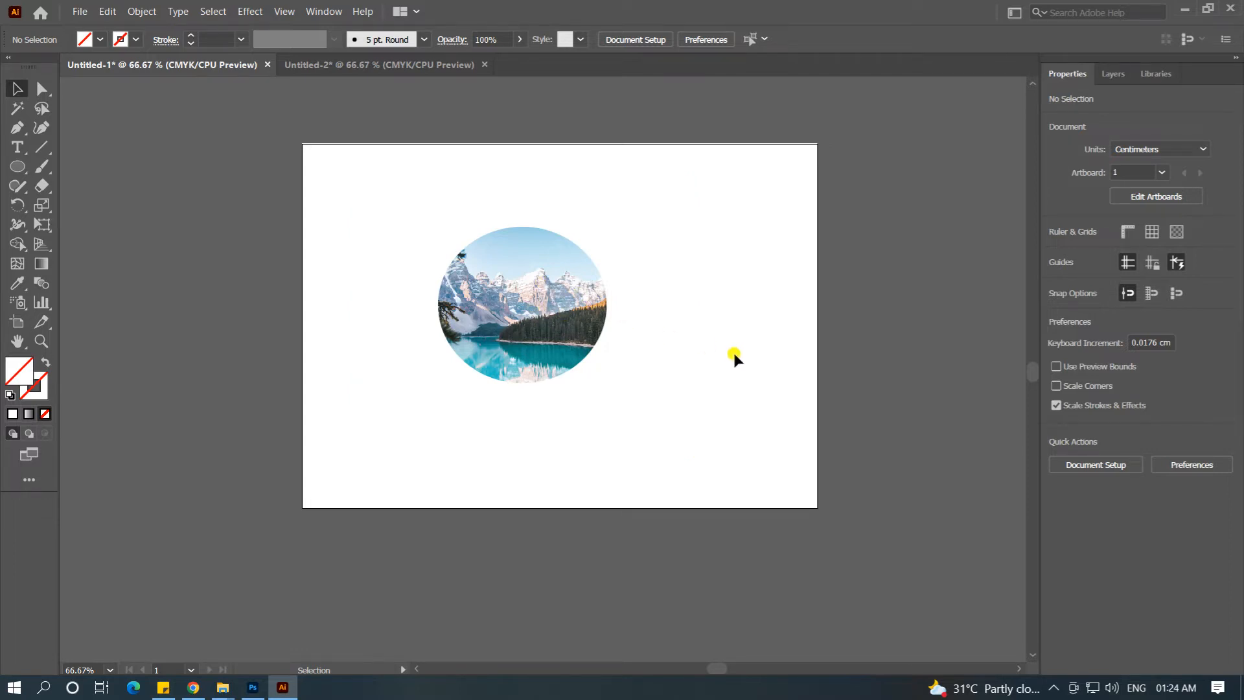
# Step: Edit the clip group's contents and resize the lake photo inside the mask to about 14.8 by 11.1 cm
pyautogui.click(592, 287)
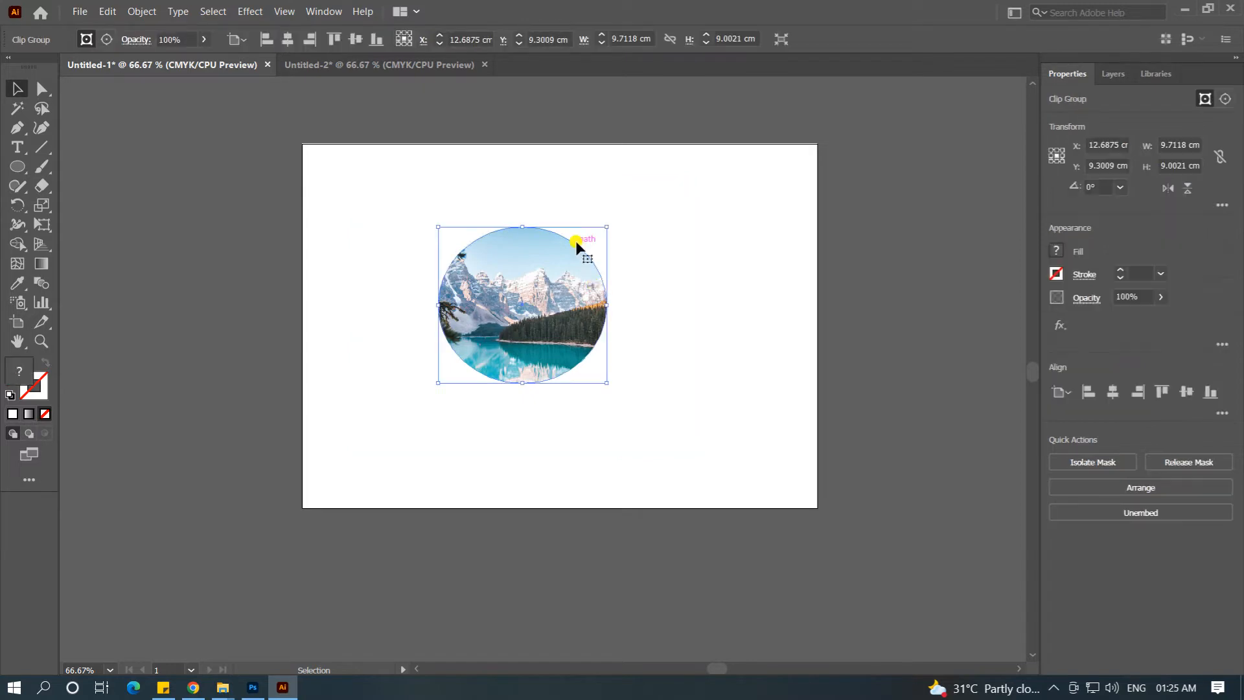
pyautogui.click(105, 43)
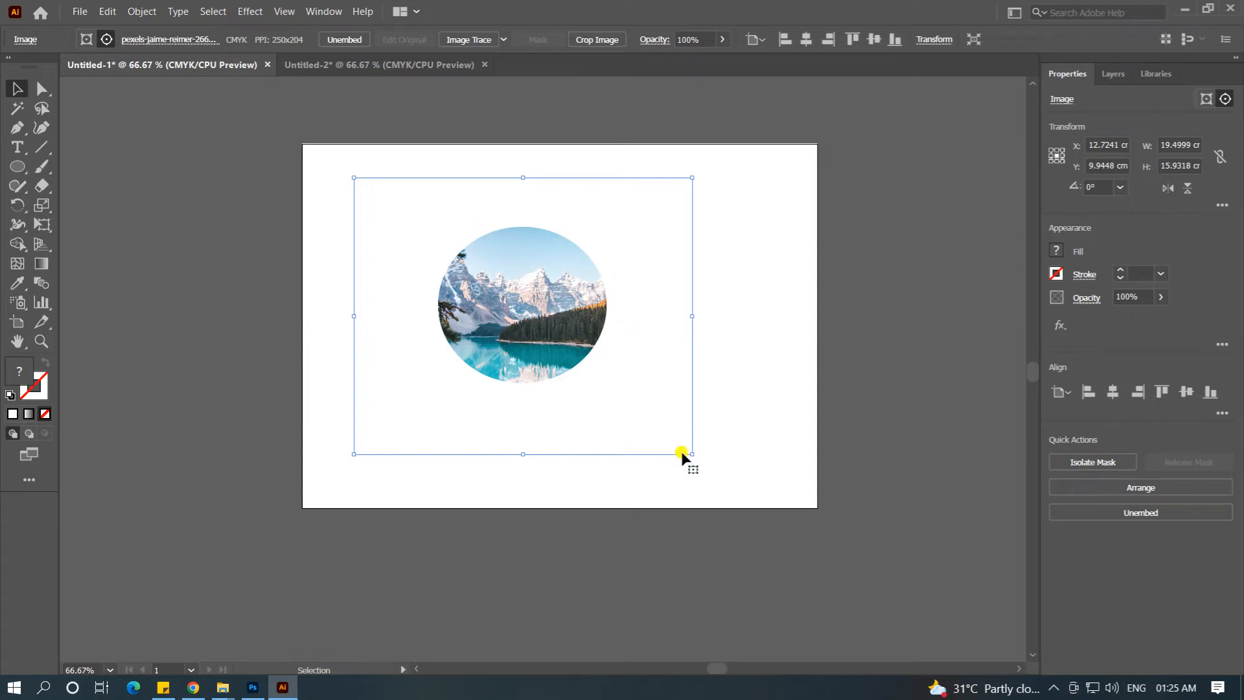
pyautogui.moveTo(691, 453); pyautogui.dragTo(641, 410)
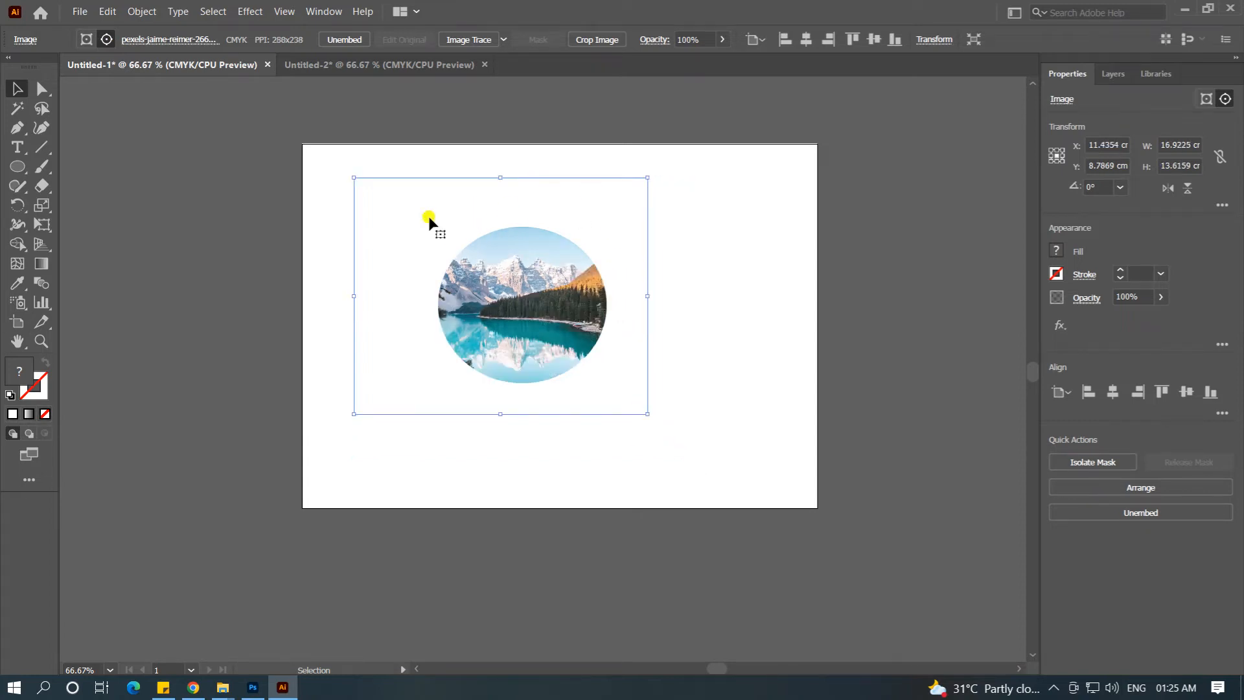
pyautogui.moveTo(354, 177); pyautogui.dragTo(384, 216)
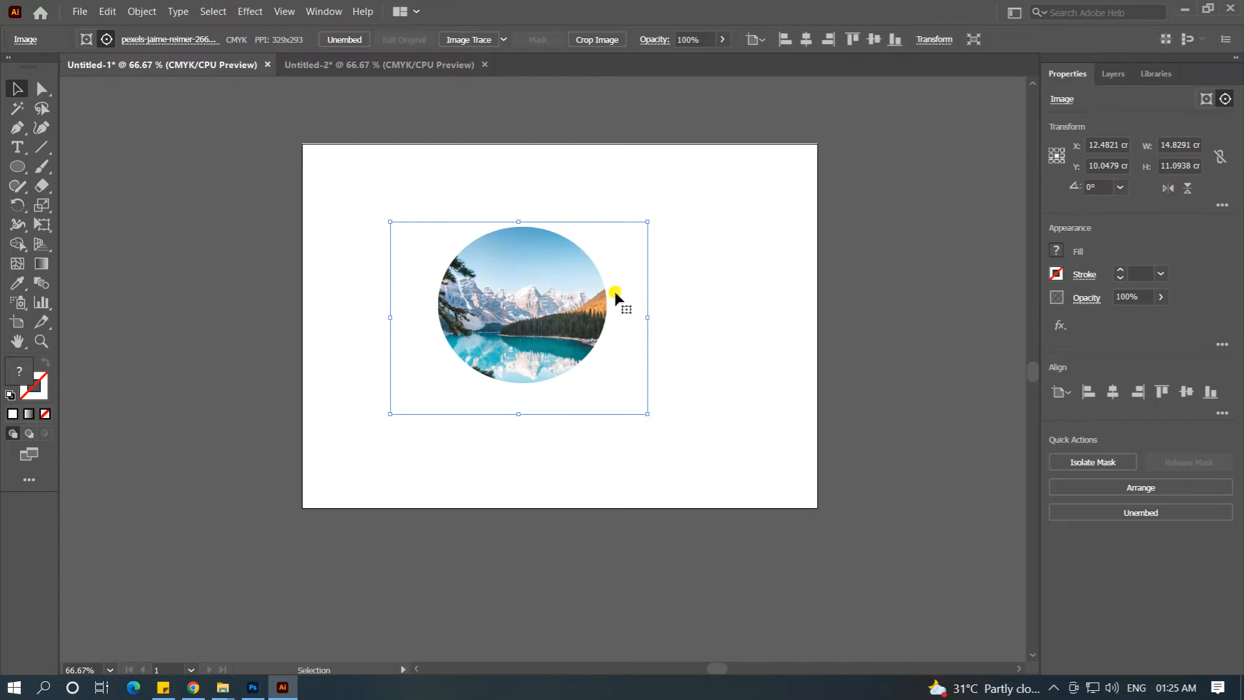
# Step: Edit the clipping path and shrink the ellipse to about 8.3 cm wide and 6.1 cm high
pyautogui.click(85, 40)
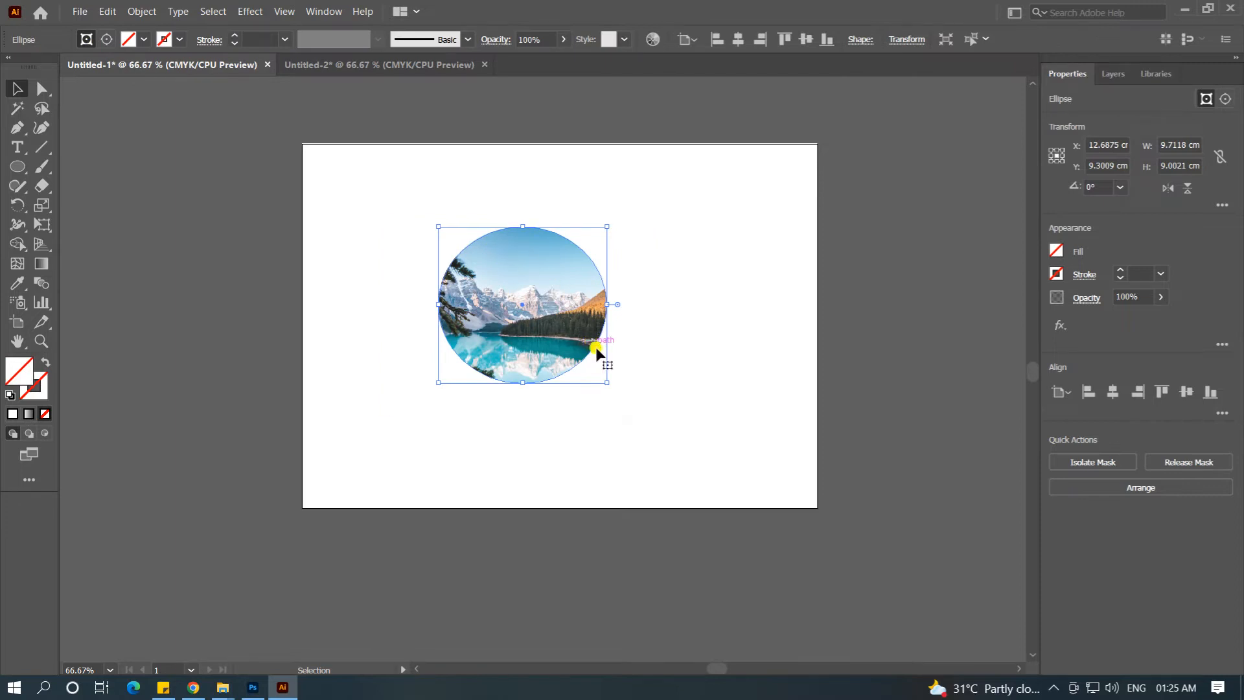
pyautogui.moveTo(525, 382); pyautogui.dragTo(525, 353)
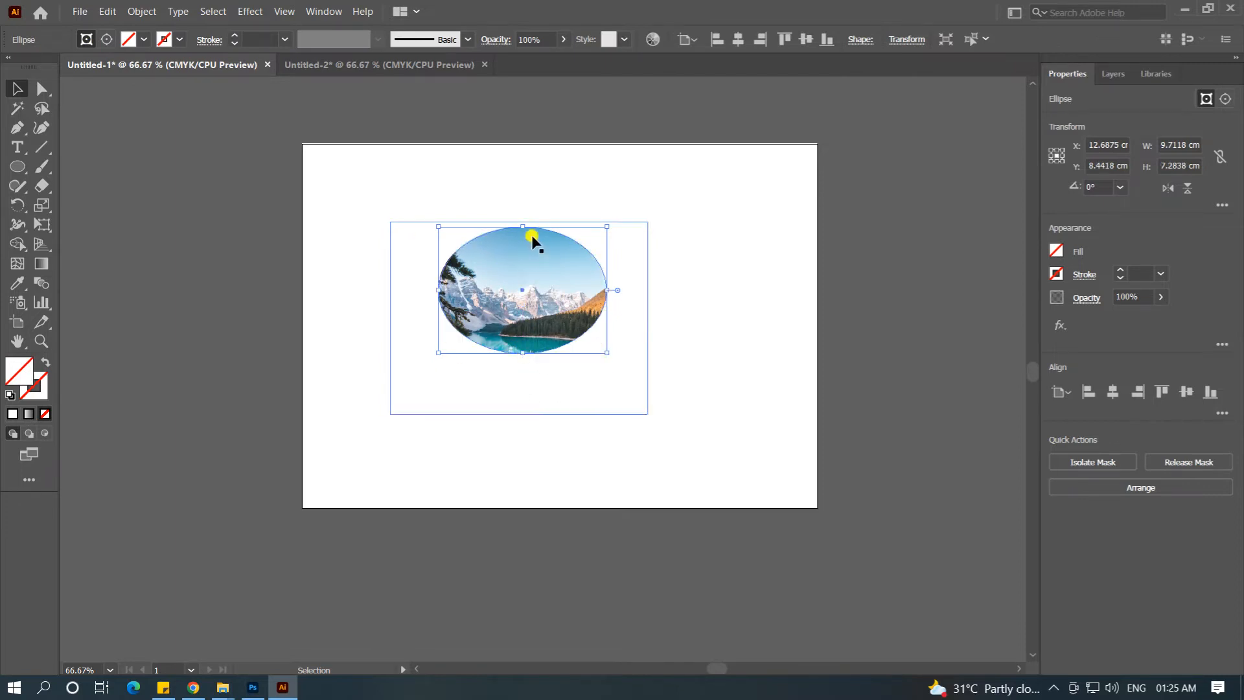
pyautogui.moveTo(523, 227); pyautogui.dragTo(523, 248)
pyautogui.moveTo(606, 300); pyautogui.dragTo(581, 300)
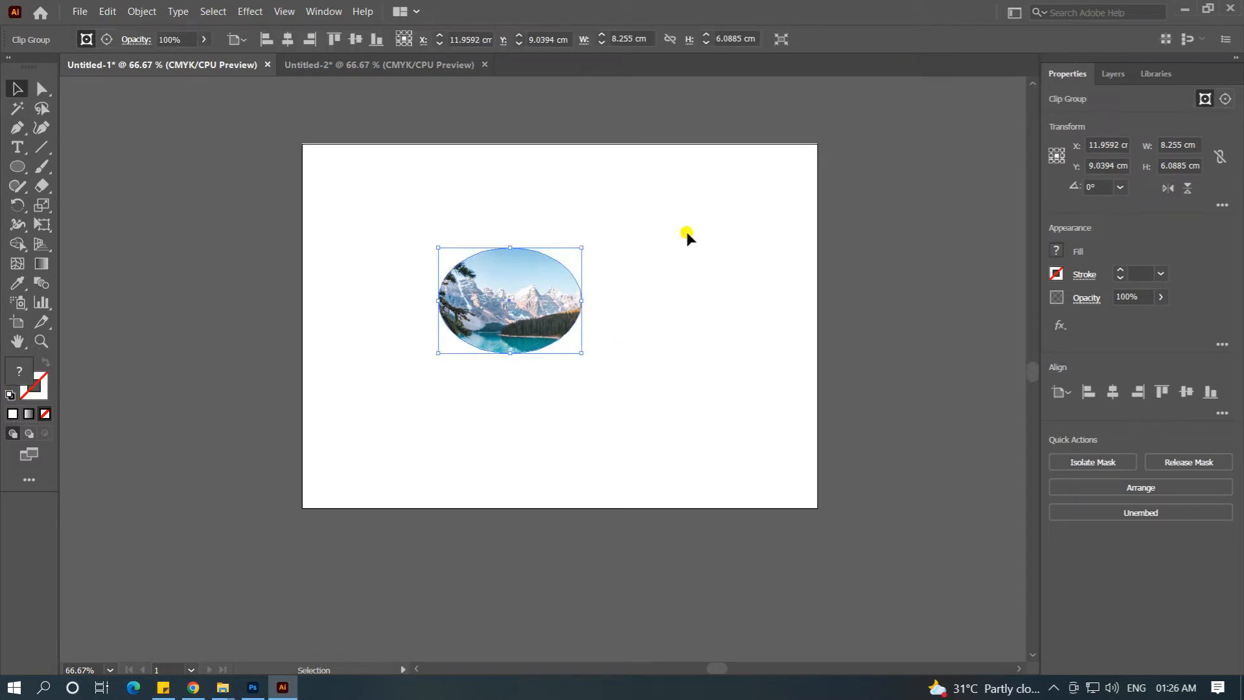
# Step: Release the lake photo's clipping mask and move the photo and the ellipse apart
pyautogui.rightClick(532, 258)
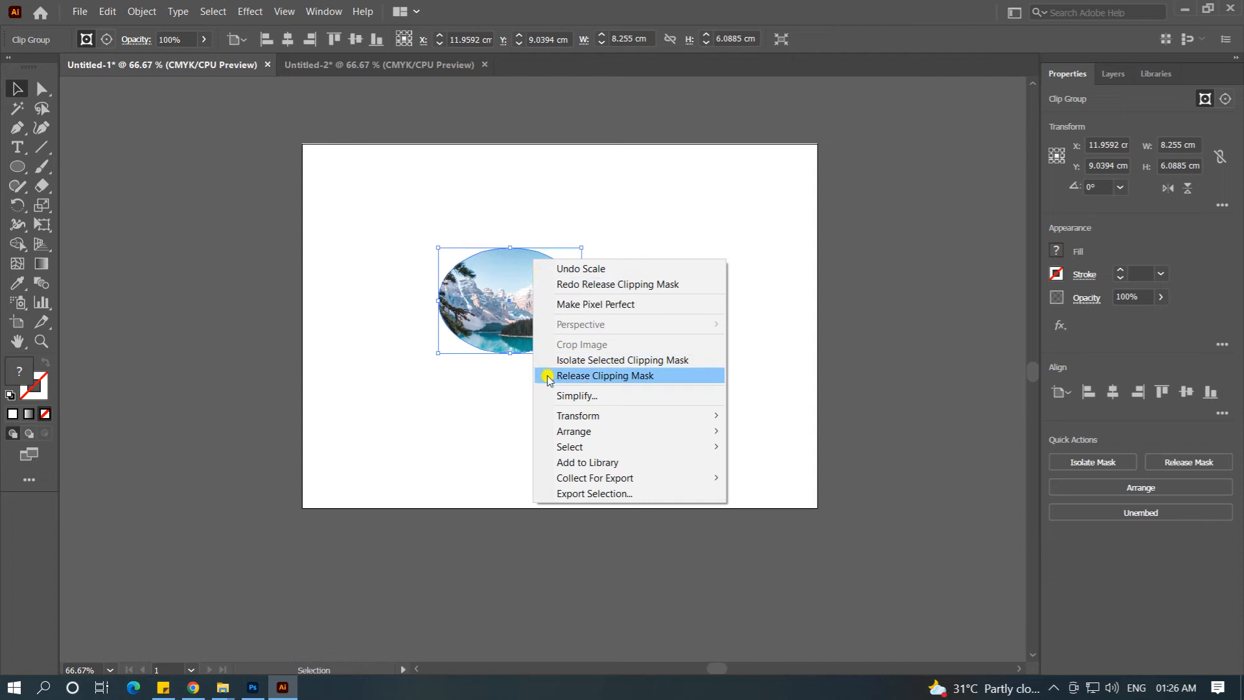
pyautogui.click(641, 376)
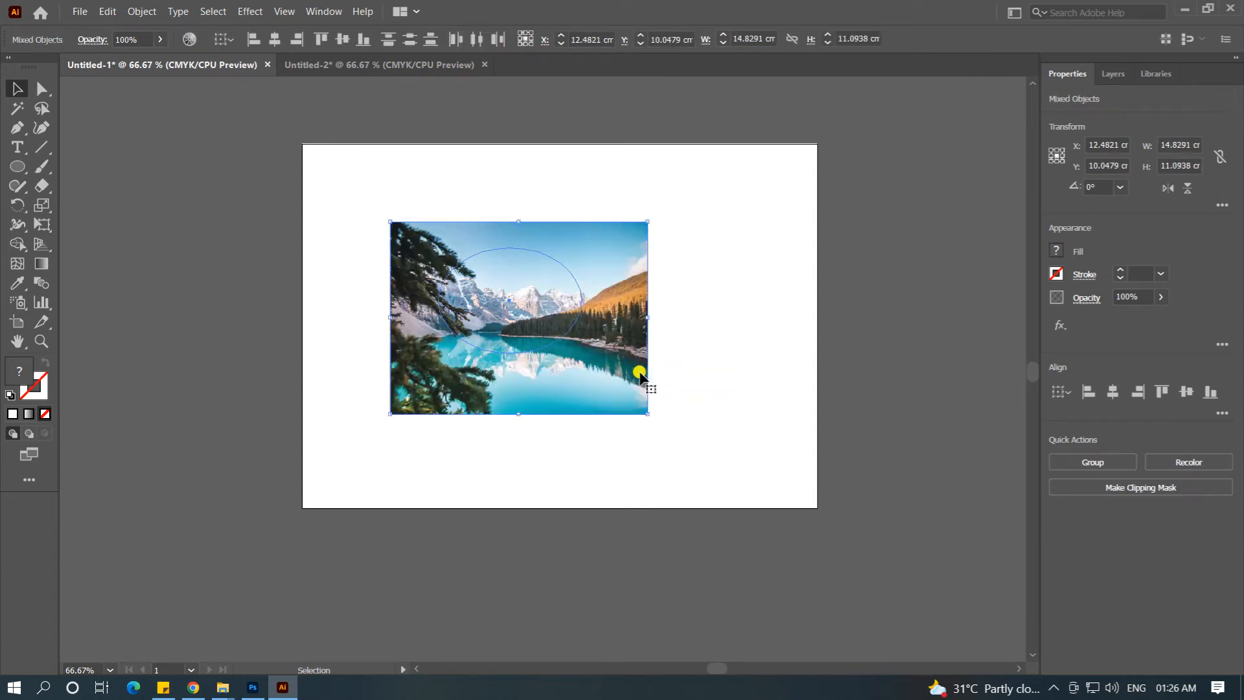
pyautogui.click(687, 199)
pyautogui.moveTo(636, 231); pyautogui.dragTo(843, 232)
pyautogui.moveTo(533, 284); pyautogui.dragTo(429, 320)
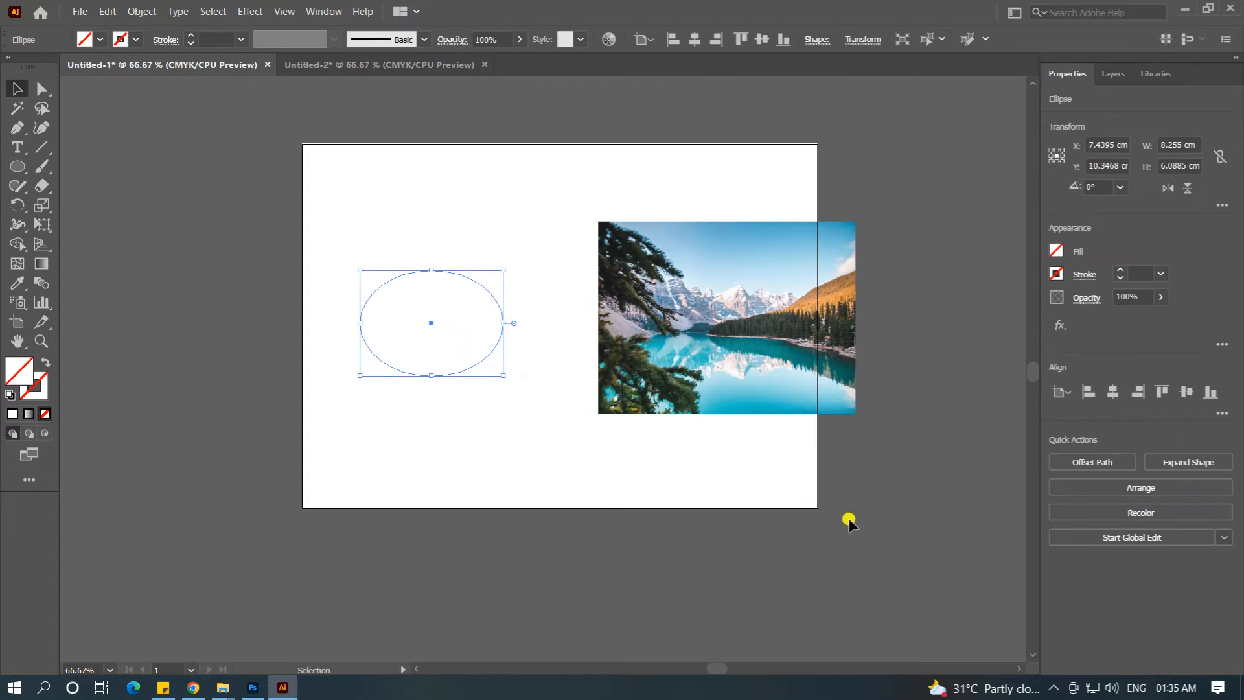
# Step: Switch to the Untitled-2 document and make a clipping mask from the sunset photo and the Mask text
pyautogui.click(313, 64)
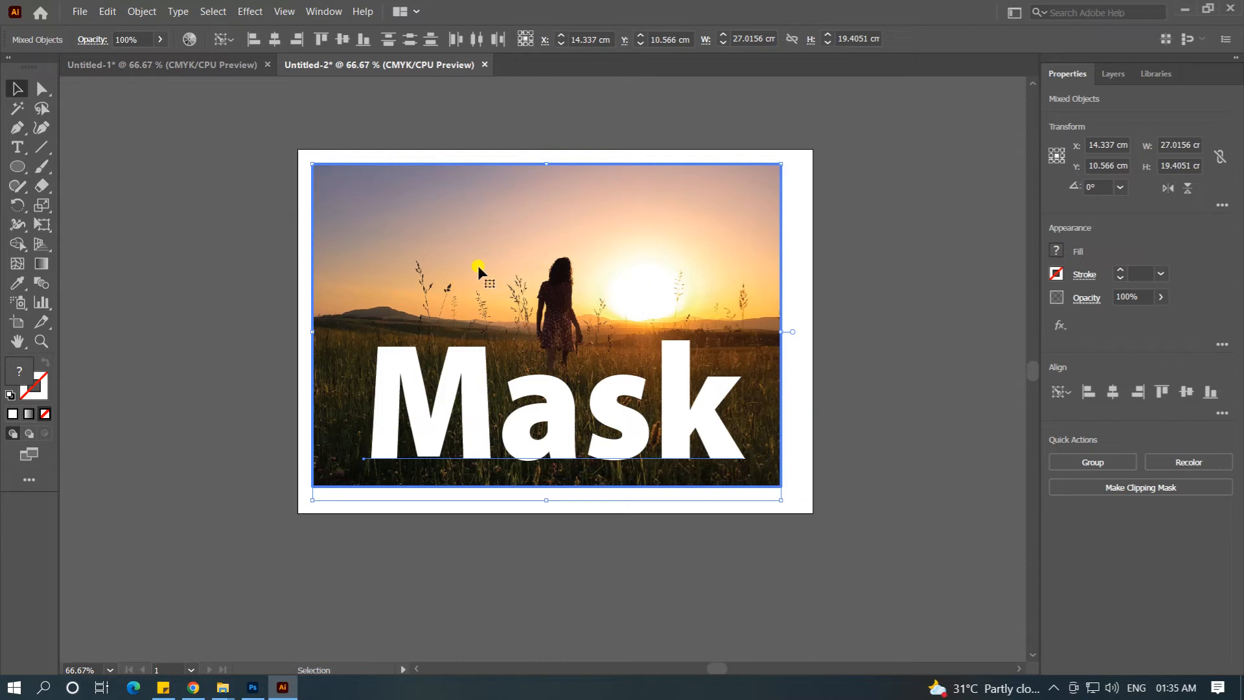
pyautogui.moveTo(449, 120); pyautogui.dragTo(561, 491)
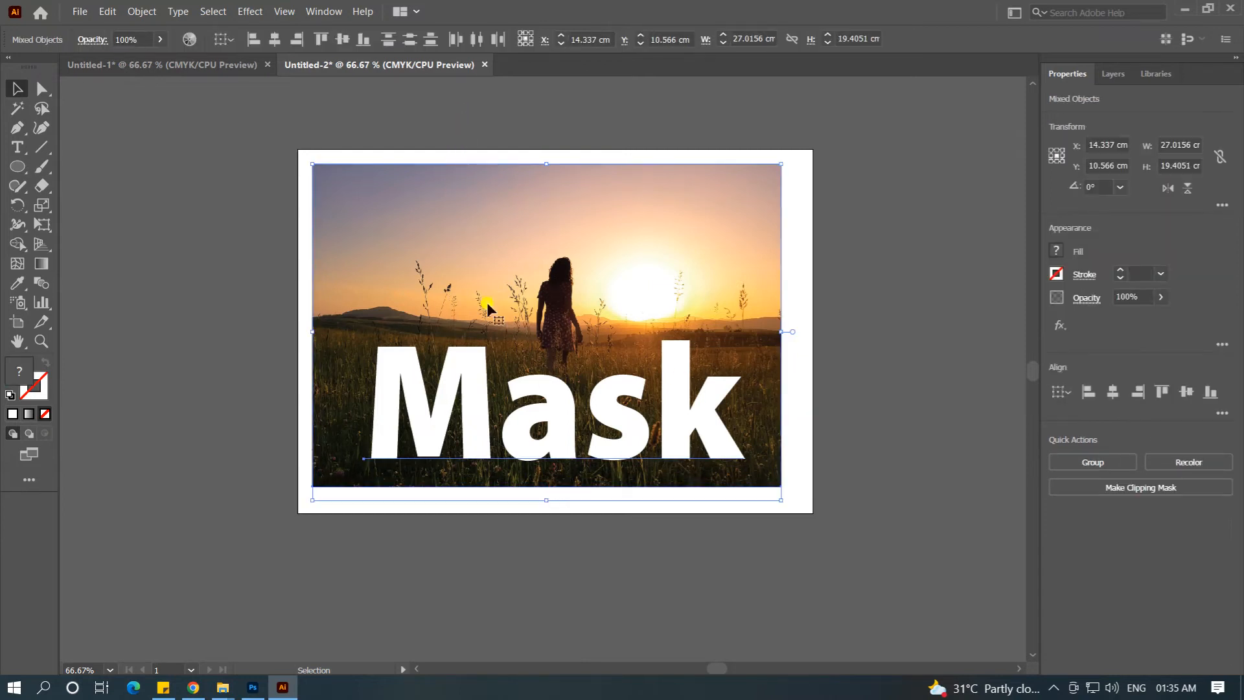
pyautogui.click(131, 16)
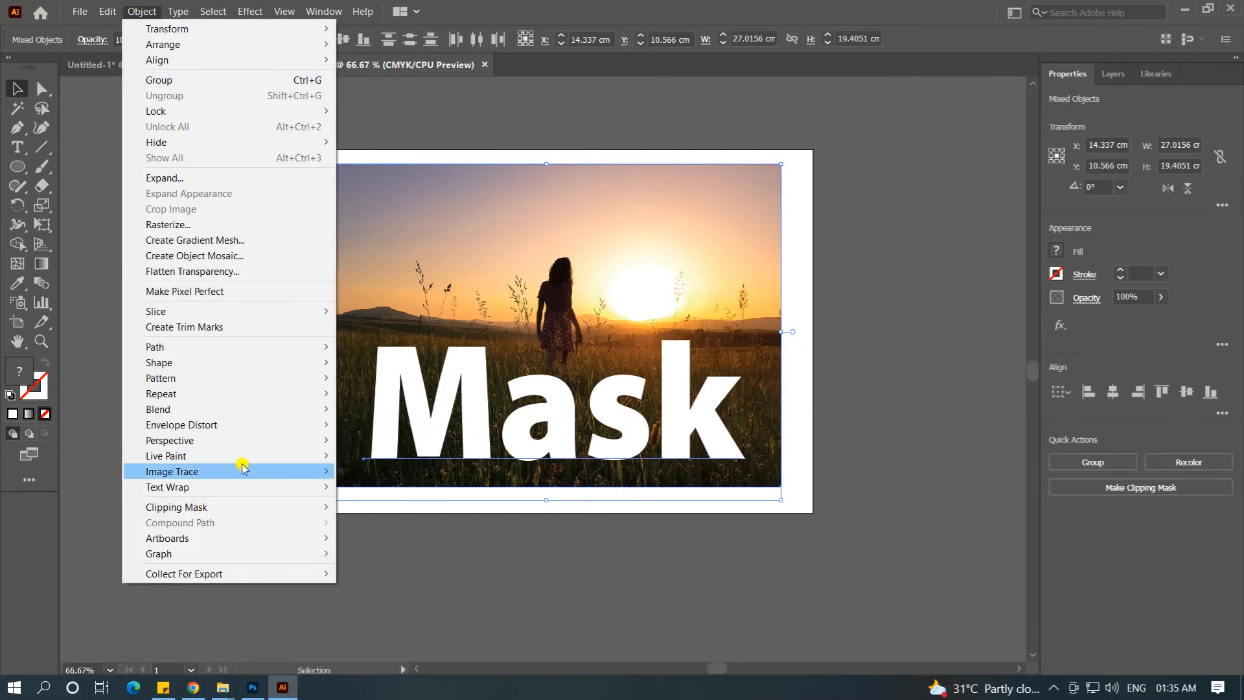
pyautogui.moveTo(285, 506)
pyautogui.click(382, 506)
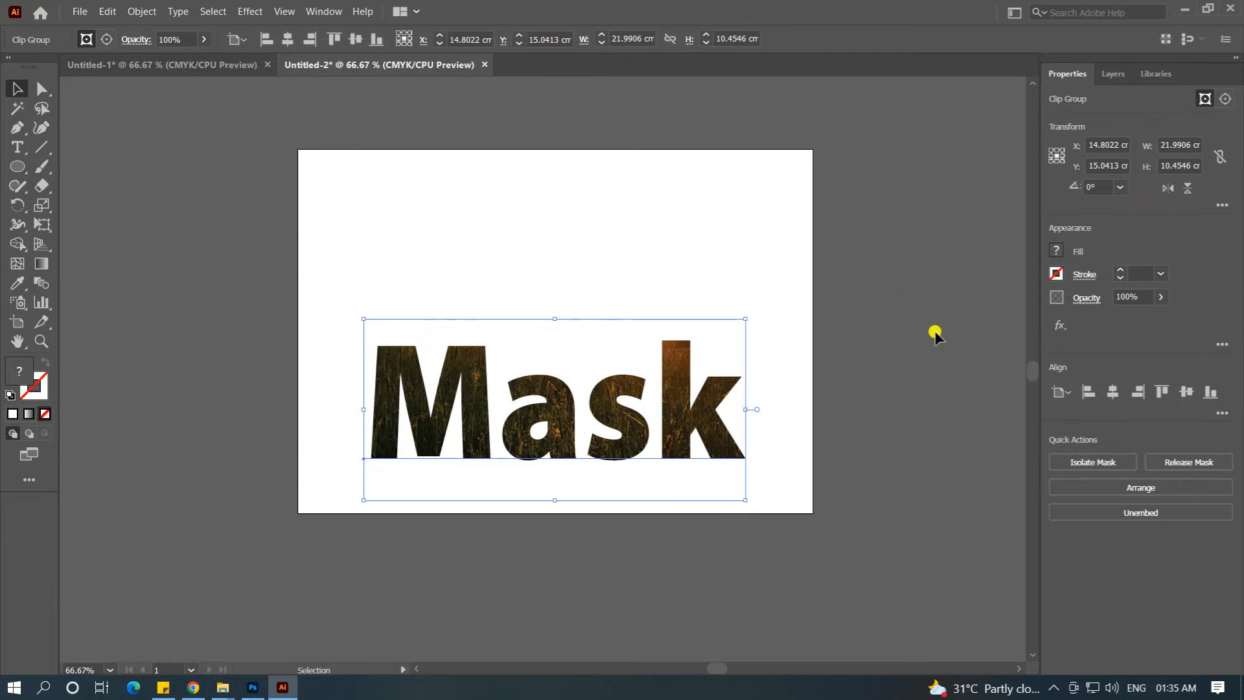
# Step: Undo the text clipping mask, reselect the sunset photo and the Mask text, and make the clipping mask again
pyautogui.hotkey('ctrl', 'z')
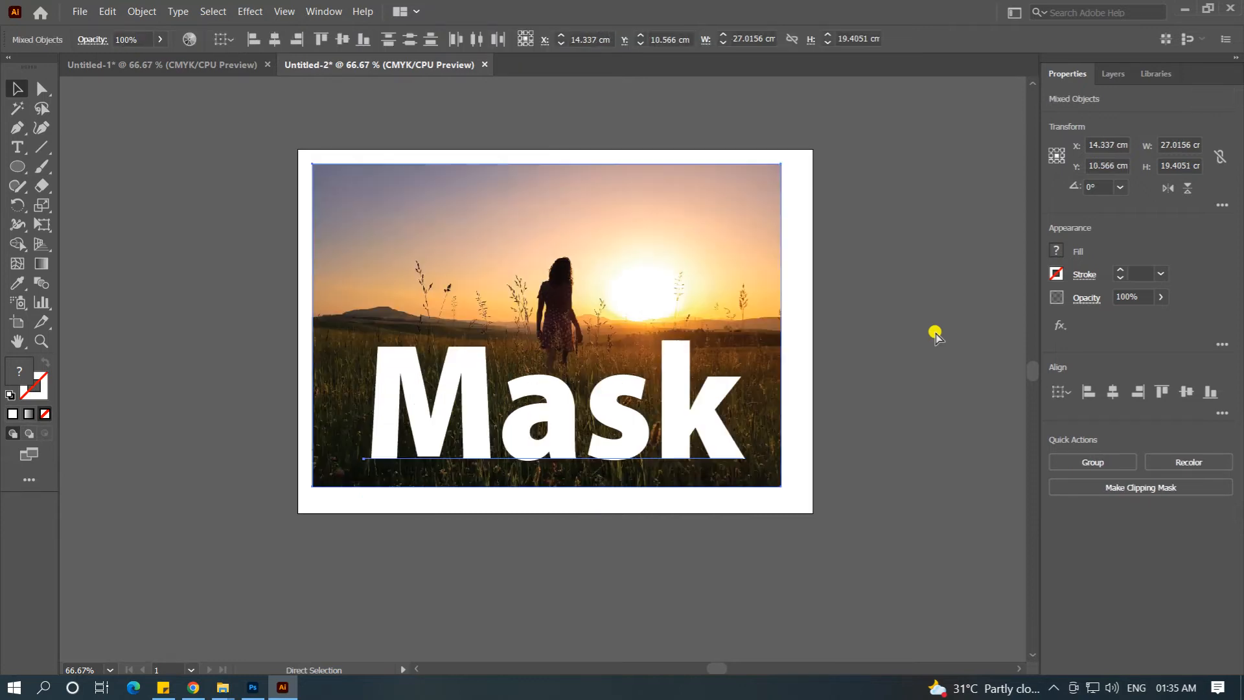
pyautogui.click(928, 325)
pyautogui.moveTo(499, 117); pyautogui.dragTo(599, 477)
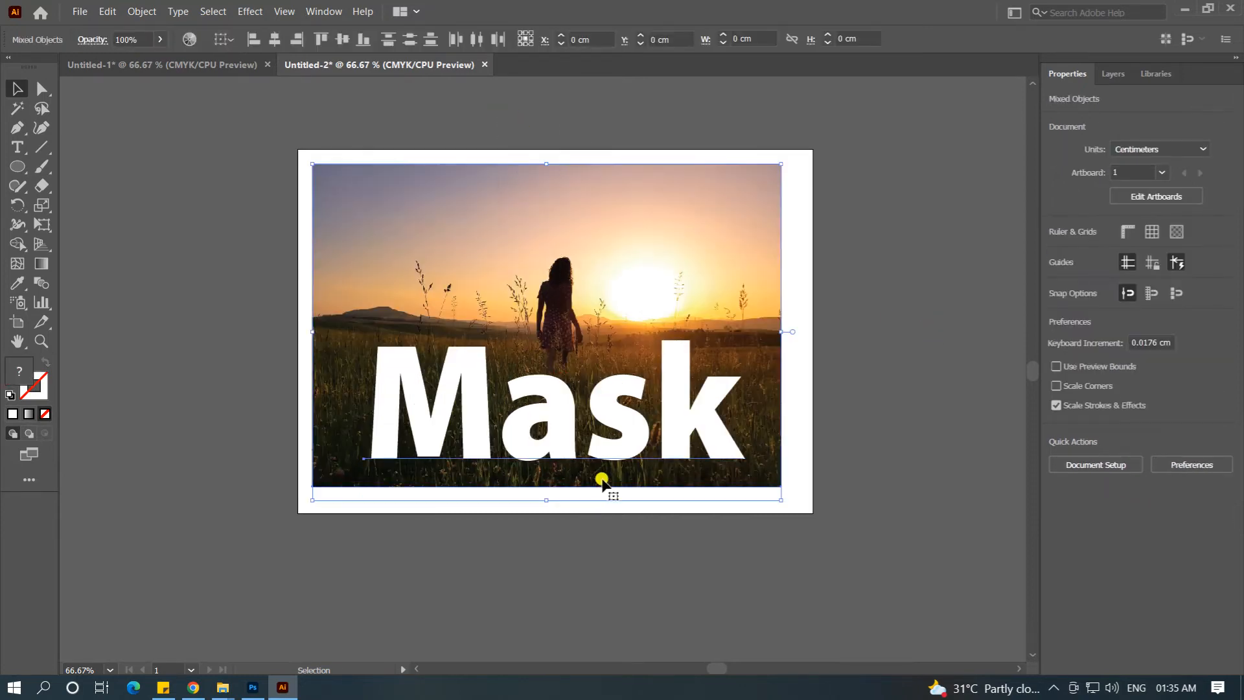
pyautogui.rightClick(603, 402)
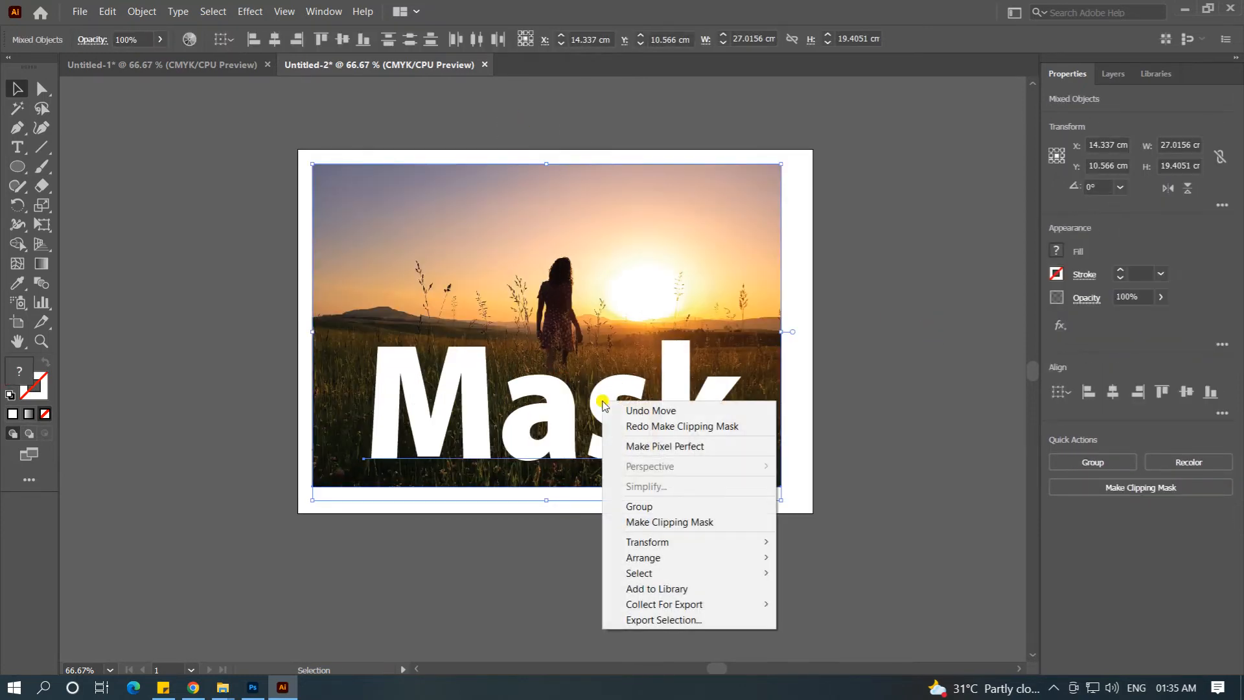
pyautogui.click(627, 522)
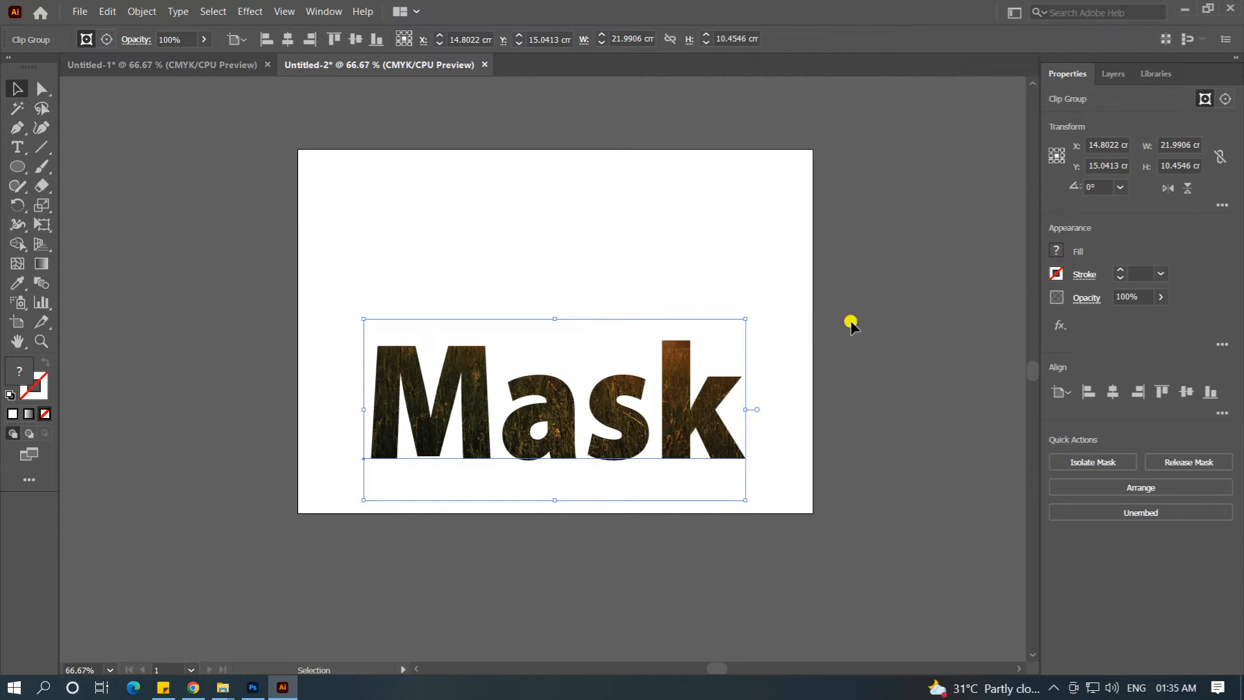
# Step: Edit the clip group's contents, squash the sunset photo vertically, and stretch it back to about 18.9 cm high
pyautogui.click(107, 40)
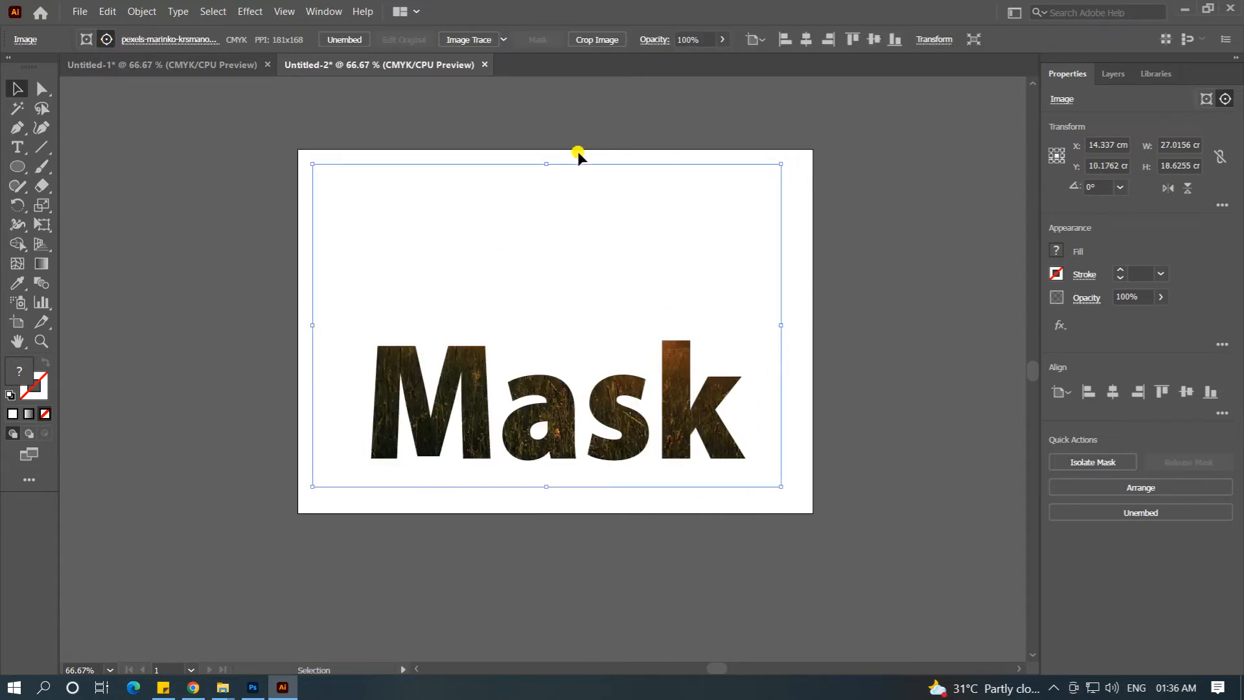
pyautogui.moveTo(546, 164); pyautogui.dragTo(552, 325)
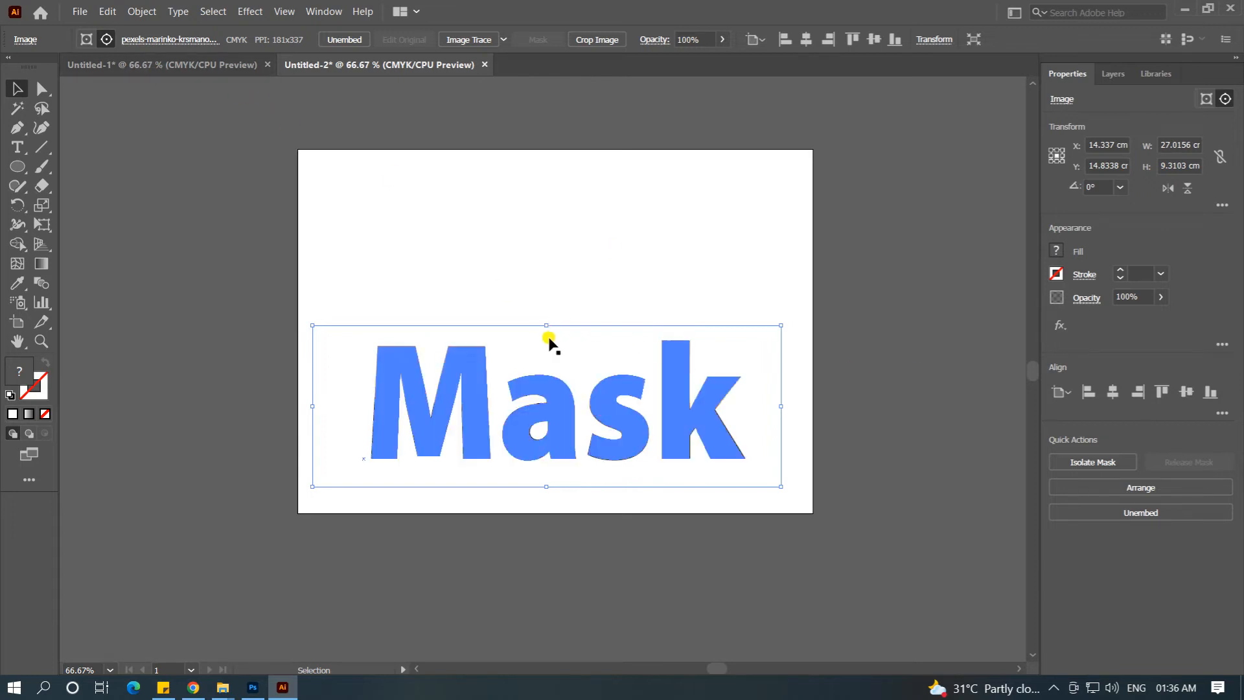
pyautogui.moveTo(546, 325); pyautogui.dragTo(561, 158)
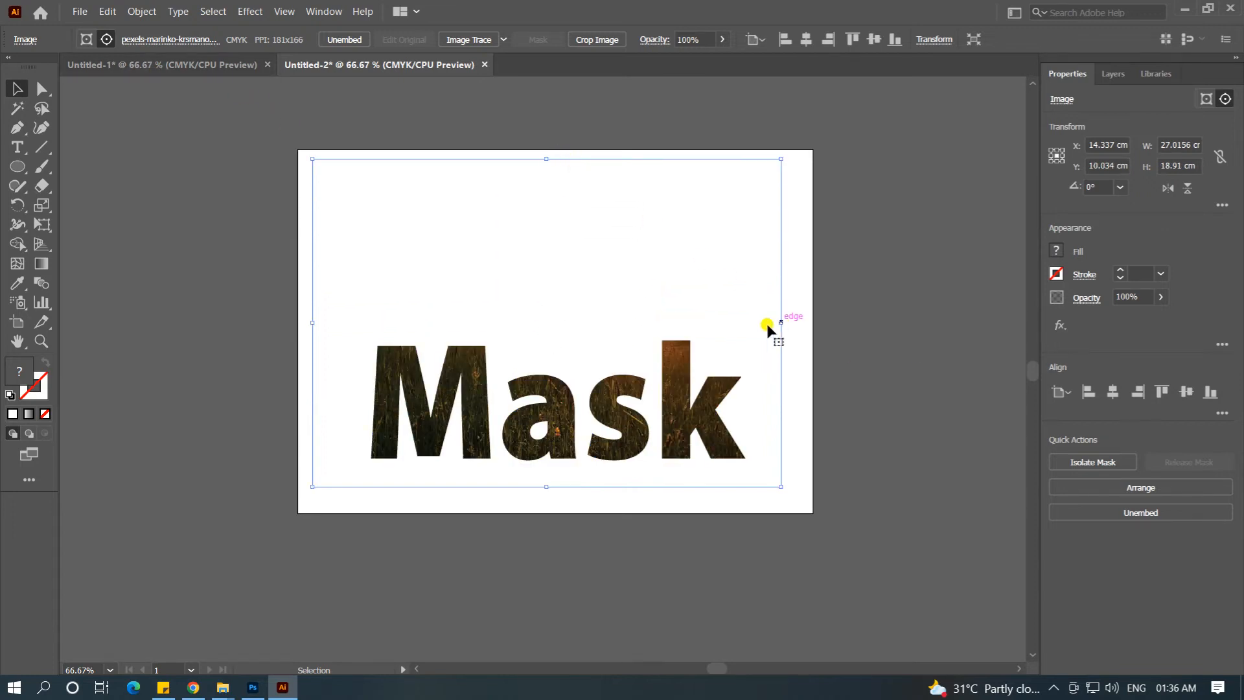
# Step: Edit the clipping path text, adding the word Clipping on its own line above Mask
pyautogui.click(85, 40)
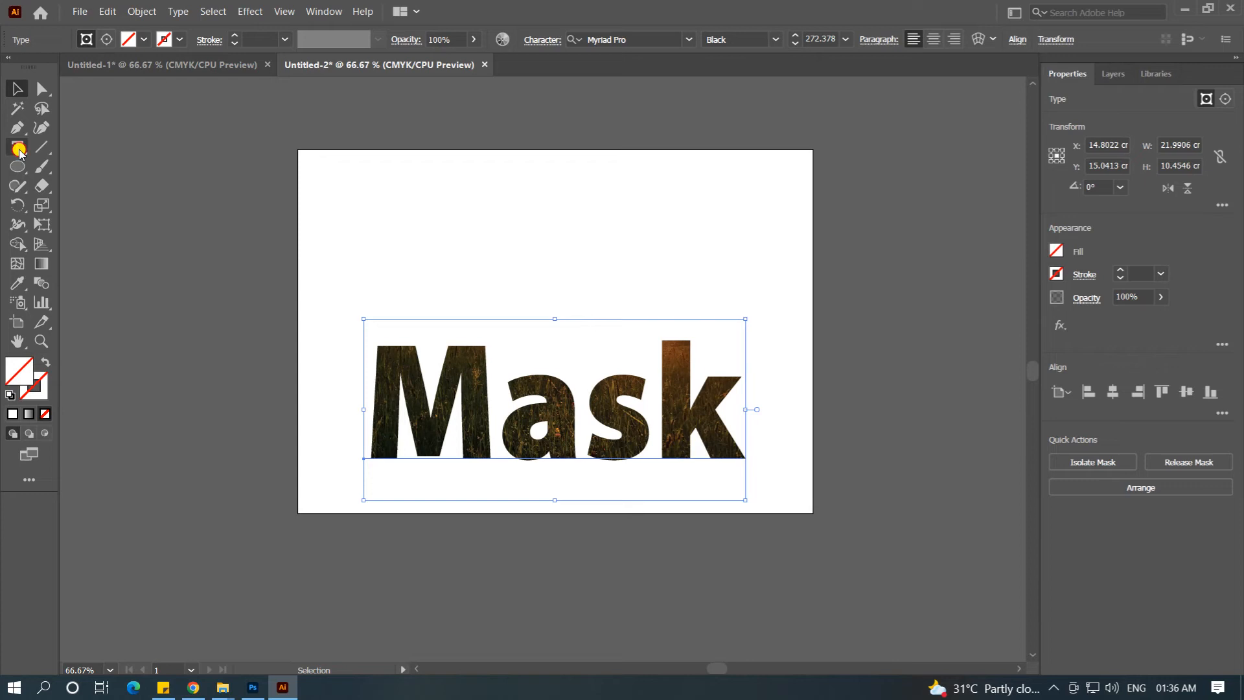
pyautogui.click(17, 147)
pyautogui.click(374, 369)
pyautogui.write('Clippi')
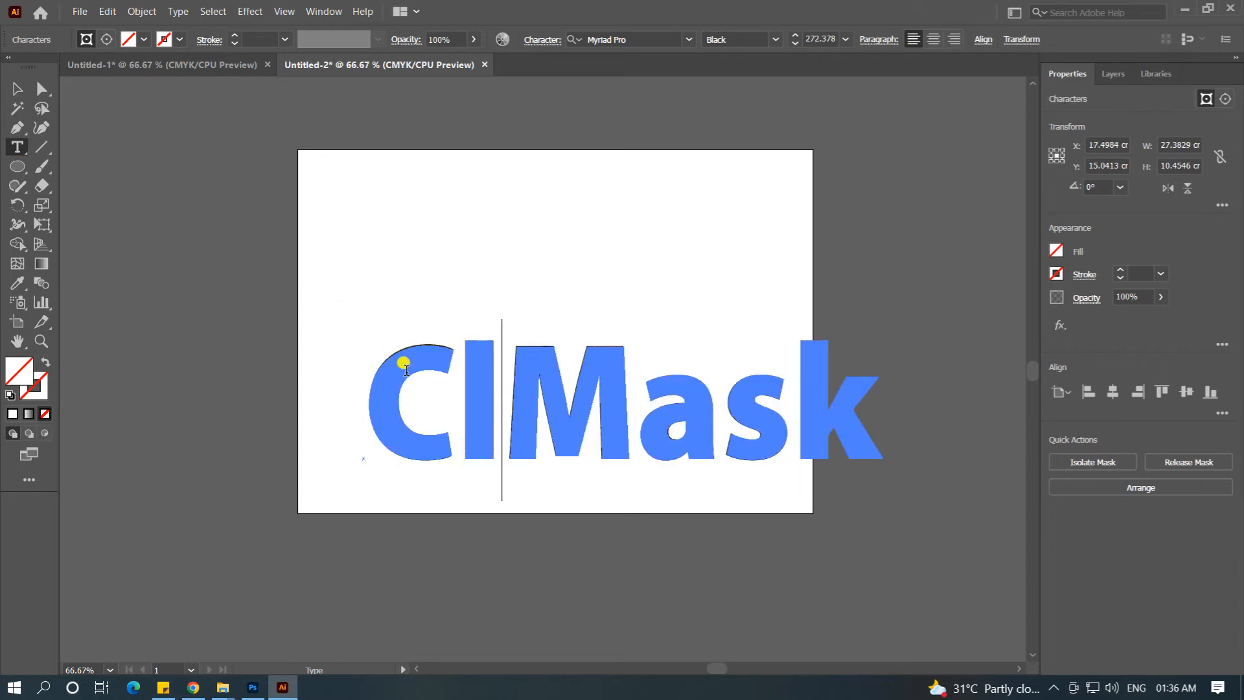
pyautogui.write('ng')
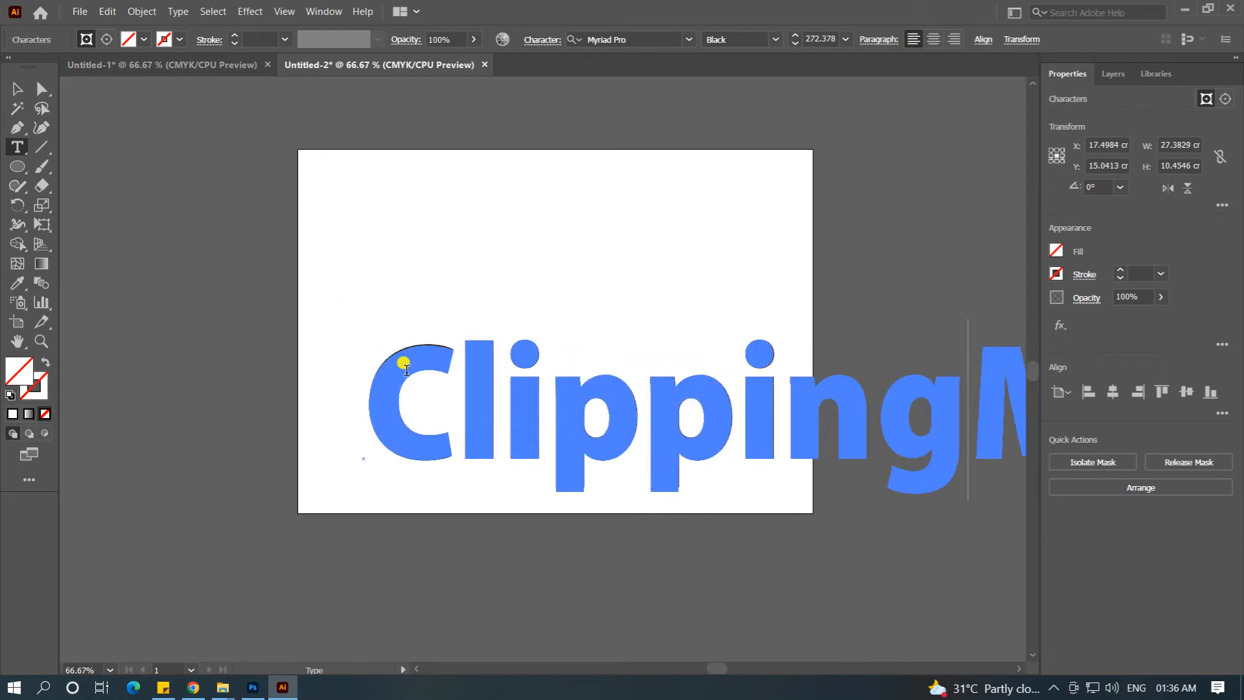
pyautogui.press('Return')
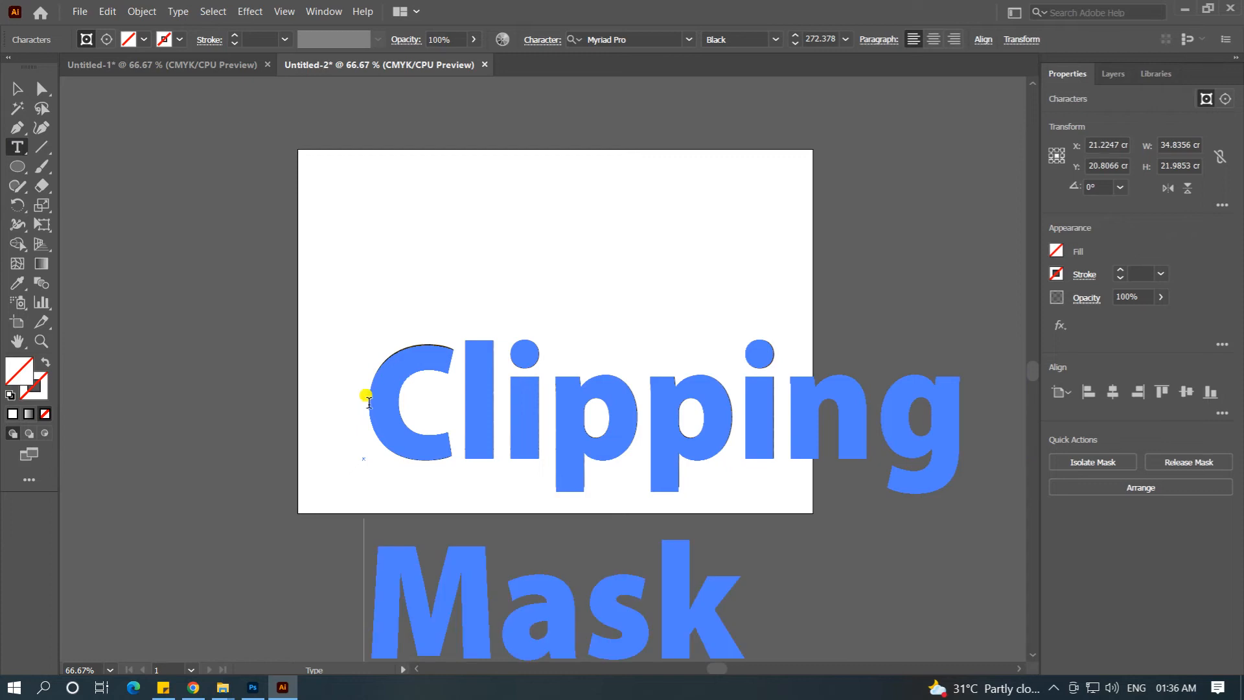
# Step: Set the font size of the whole Clipping Mask text to 72 pt
pyautogui.hotkey('ctrl', 'a')
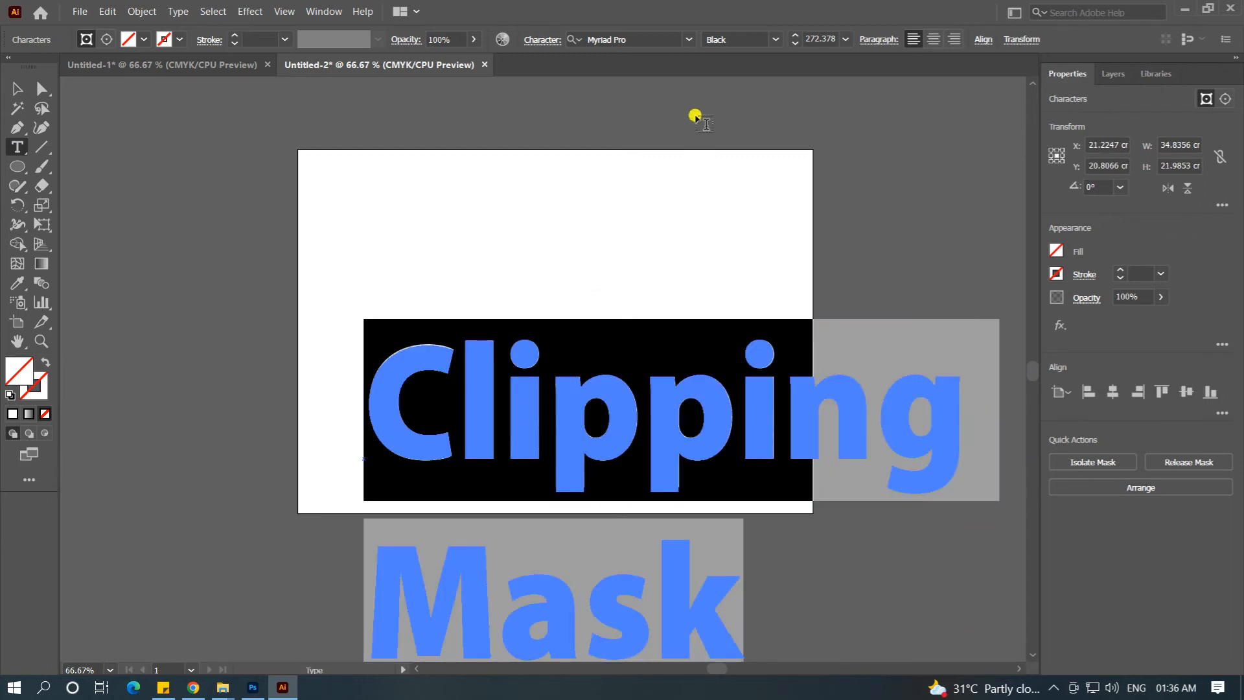
pyautogui.click(845, 38)
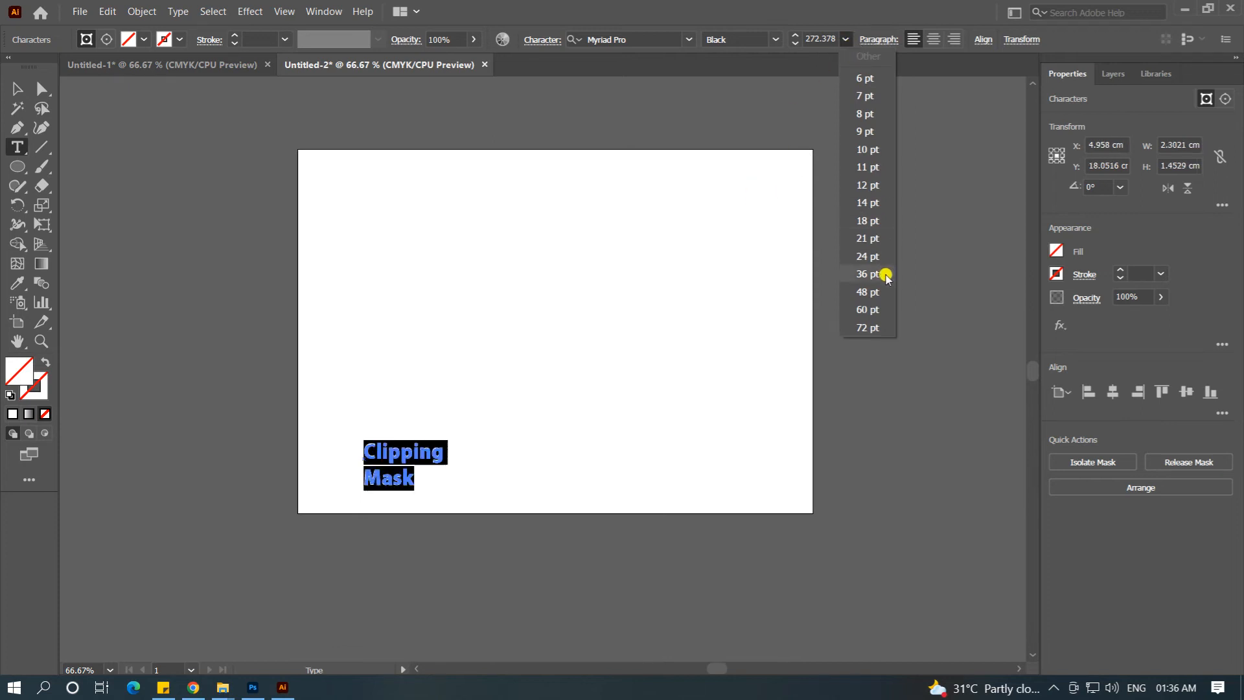
pyautogui.click(868, 327)
pyautogui.press('Escape')
# Step: Move the Clipping Mask text up toward the artboard's middle and enlarge it to about 18.6 by 11.7 cm
pyautogui.moveTo(478, 443); pyautogui.dragTo(528, 355)
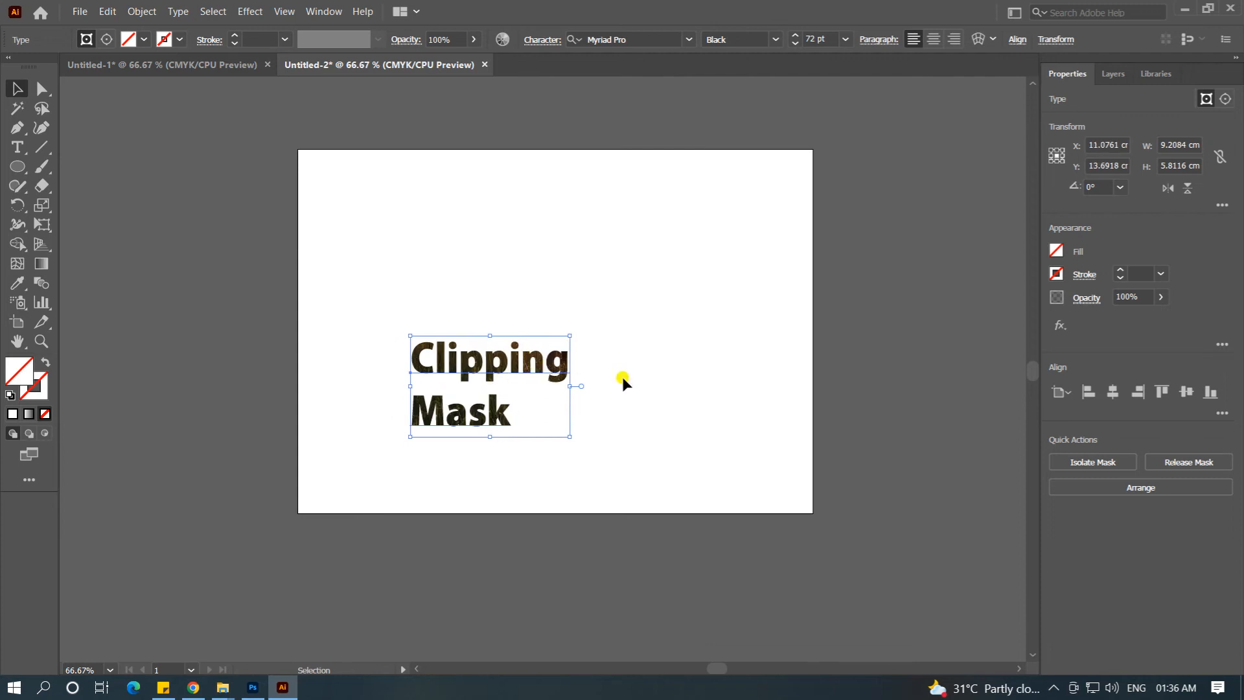
pyautogui.moveTo(569, 336); pyautogui.dragTo(693, 239)
pyautogui.click(763, 283)
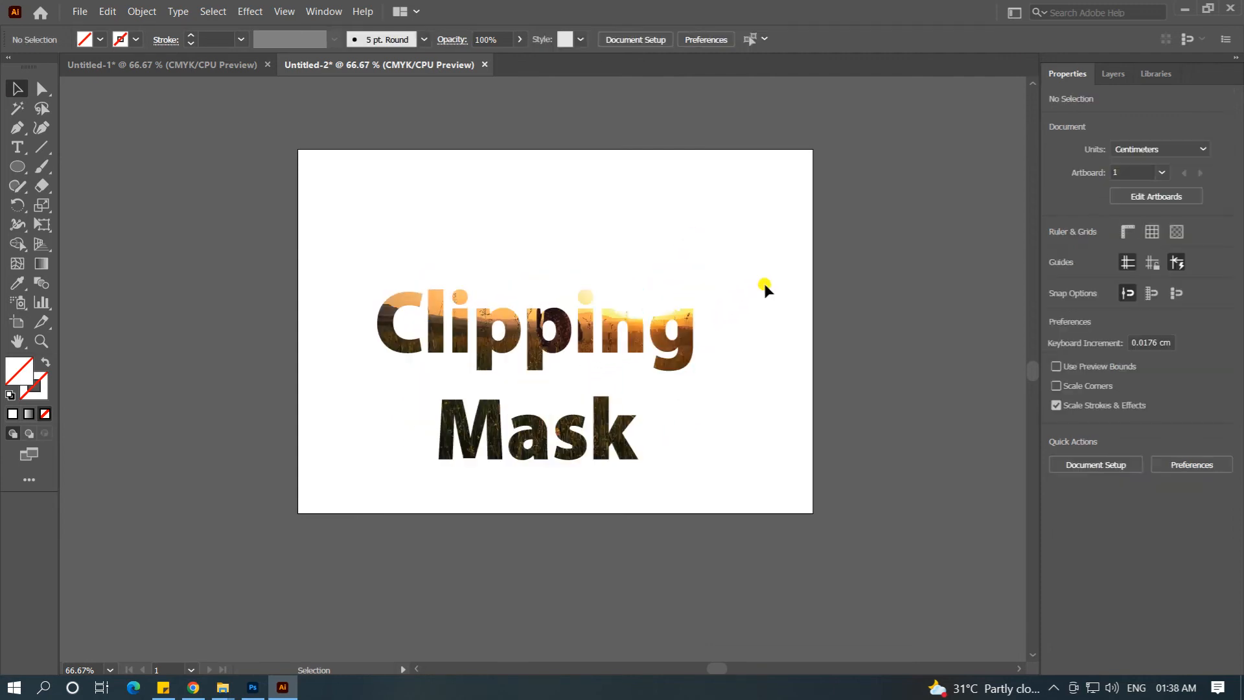
# Step: Release the clipping mask of the Clipping Mask text and the sunset photo
pyautogui.rightClick(686, 331)
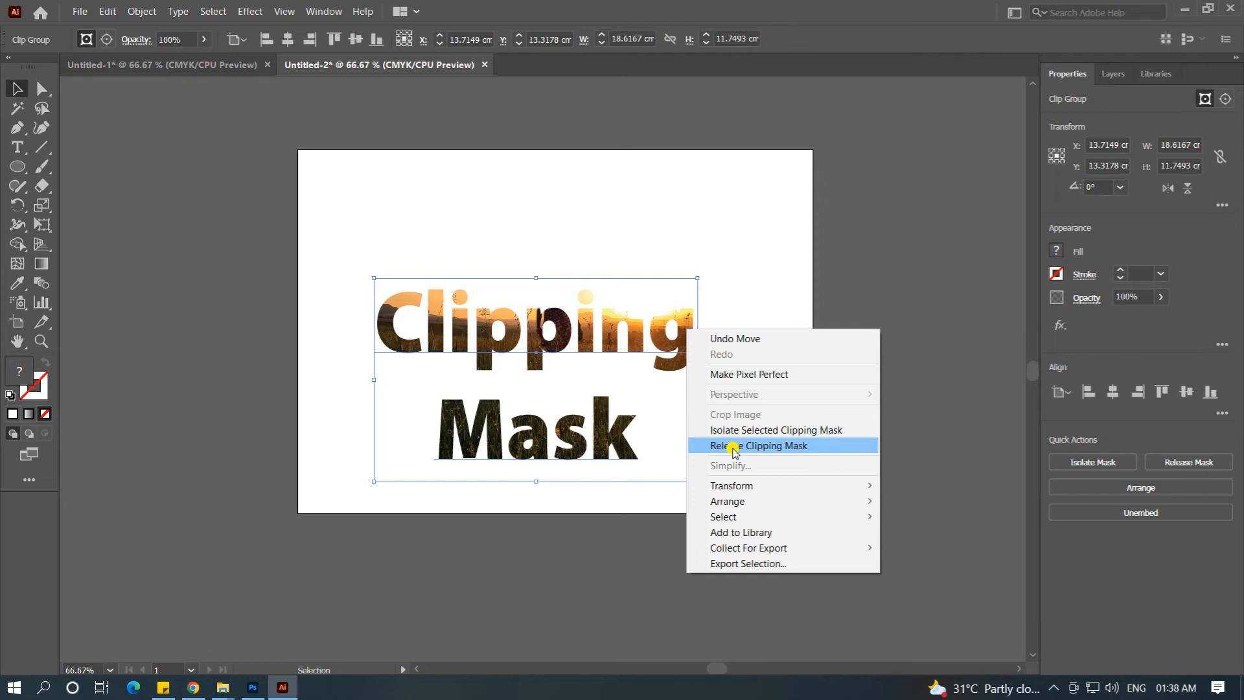
pyautogui.click(733, 446)
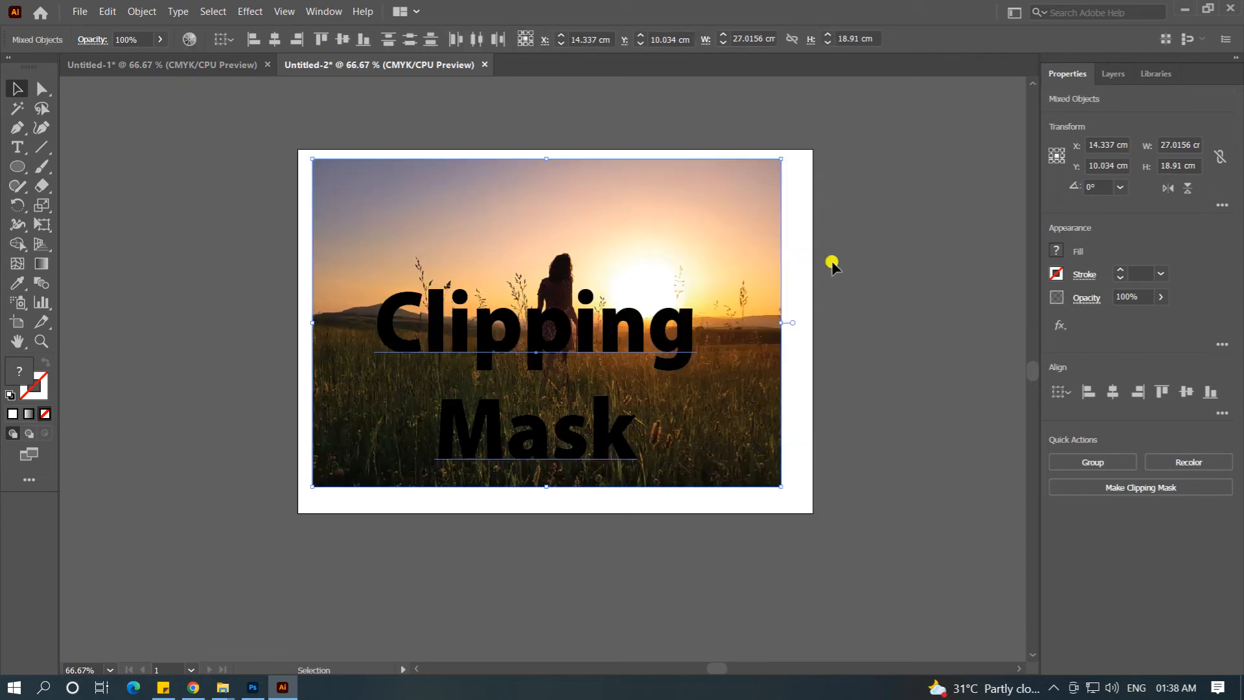